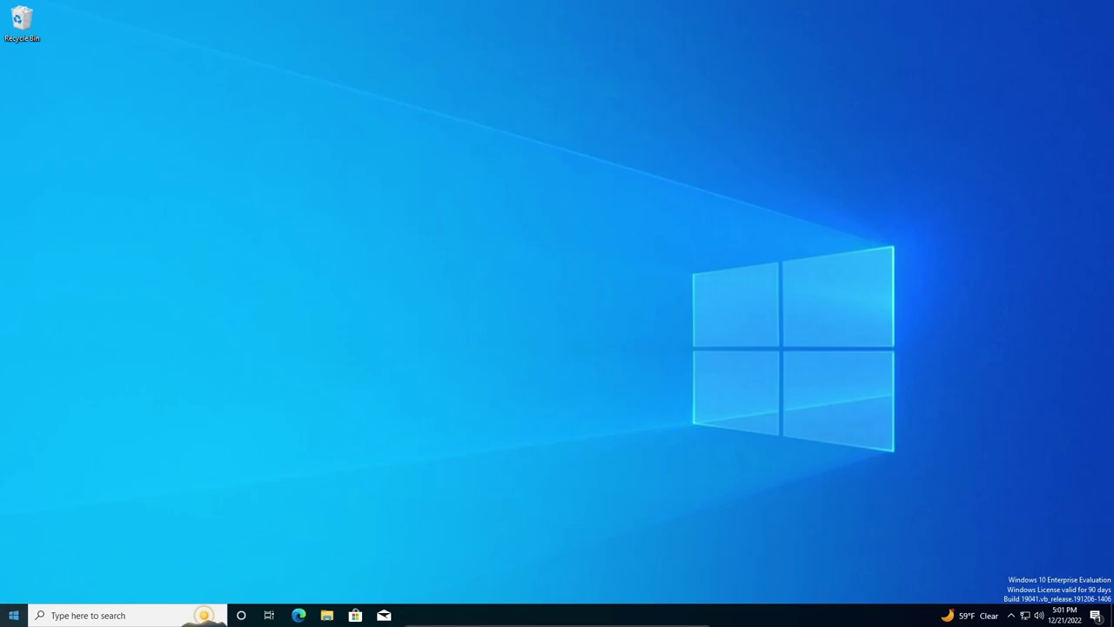
Step: Open Device Manager and view the properties of the Display adapters category
right_click(13, 614)
left_click(43, 378)
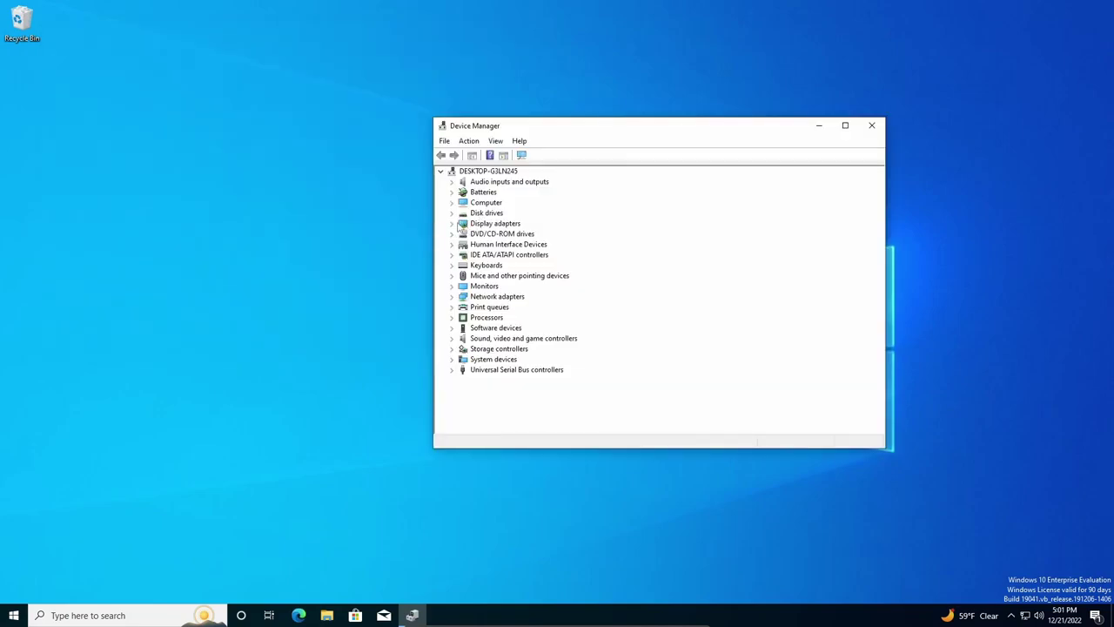
left_click(500, 223)
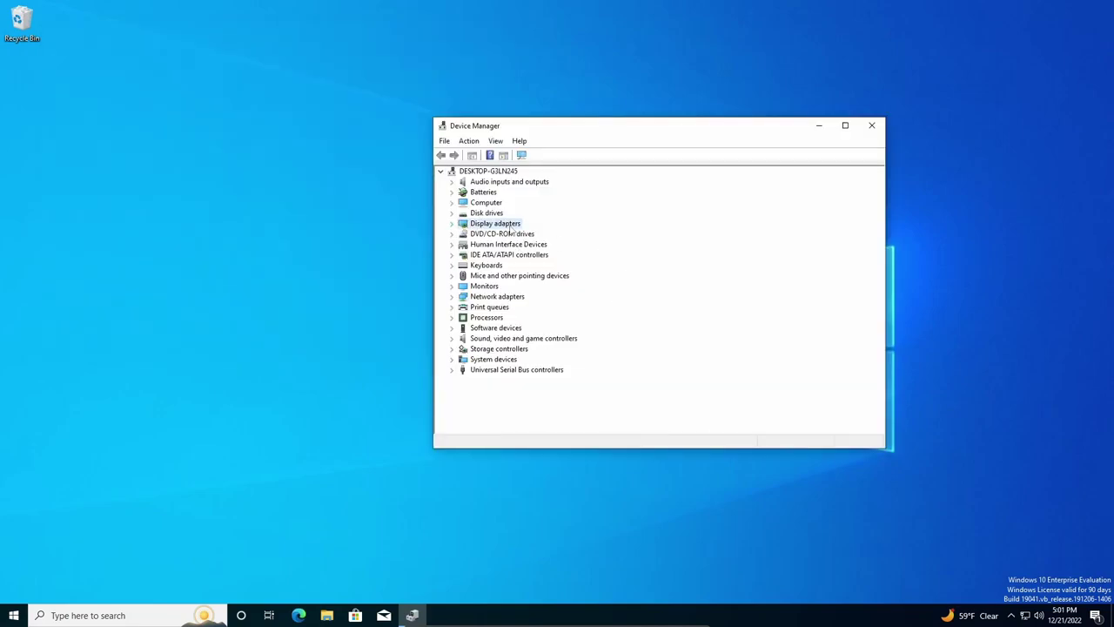
right_click(510, 224)
left_click(542, 250)
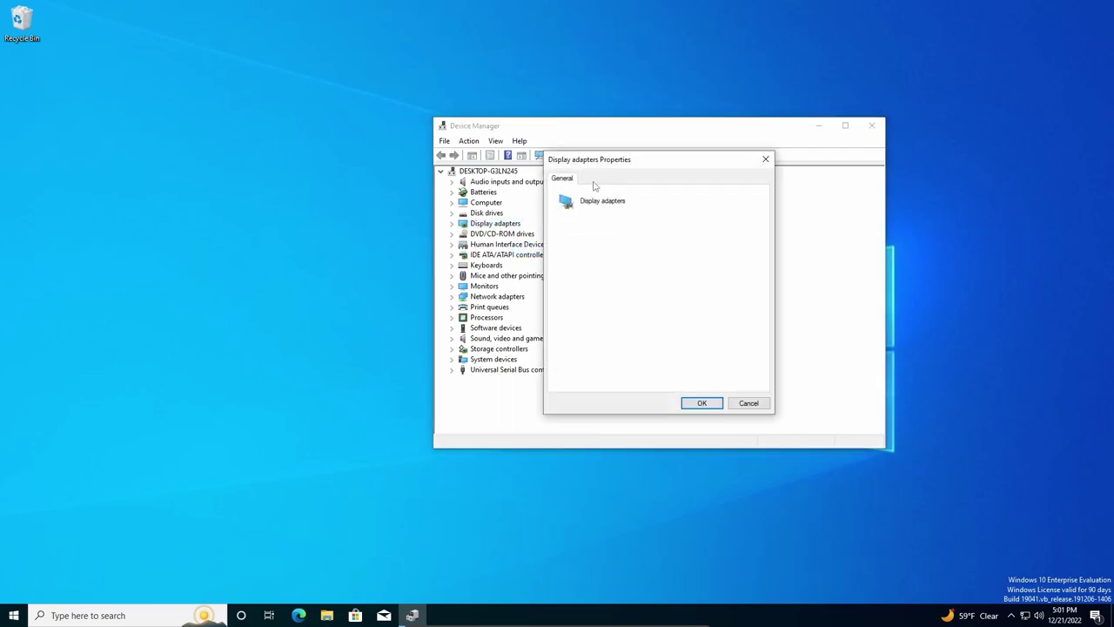
left_click(765, 159)
Step: Examine the driver information of the VirtualBox Graphics Adapter (WDDM) and close Device Manager
left_click(453, 224)
right_click(512, 234)
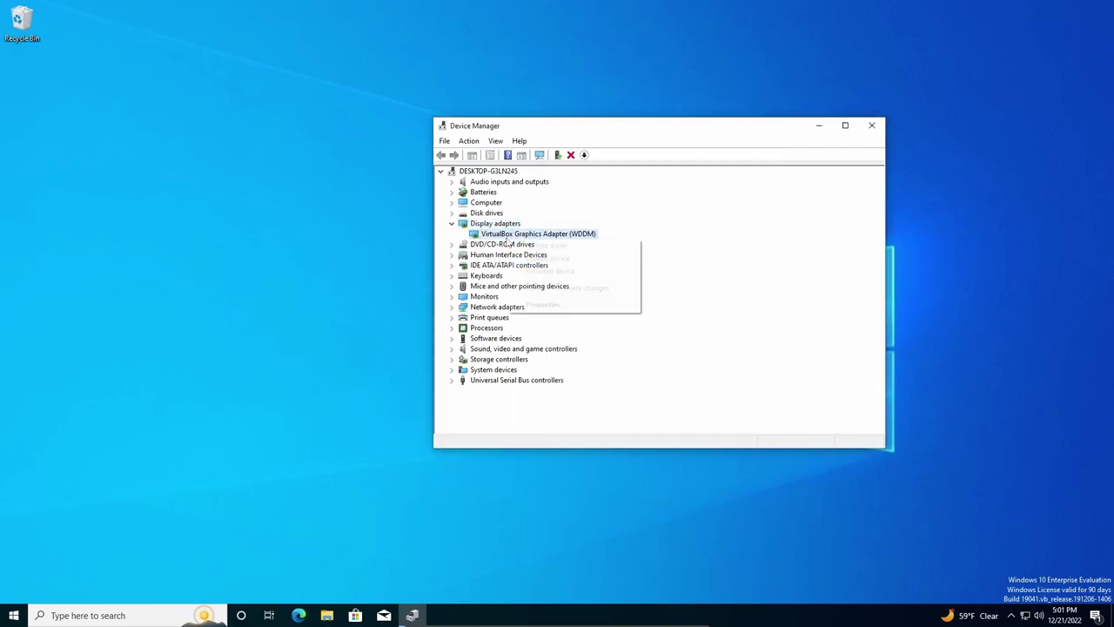
left_click(536, 303)
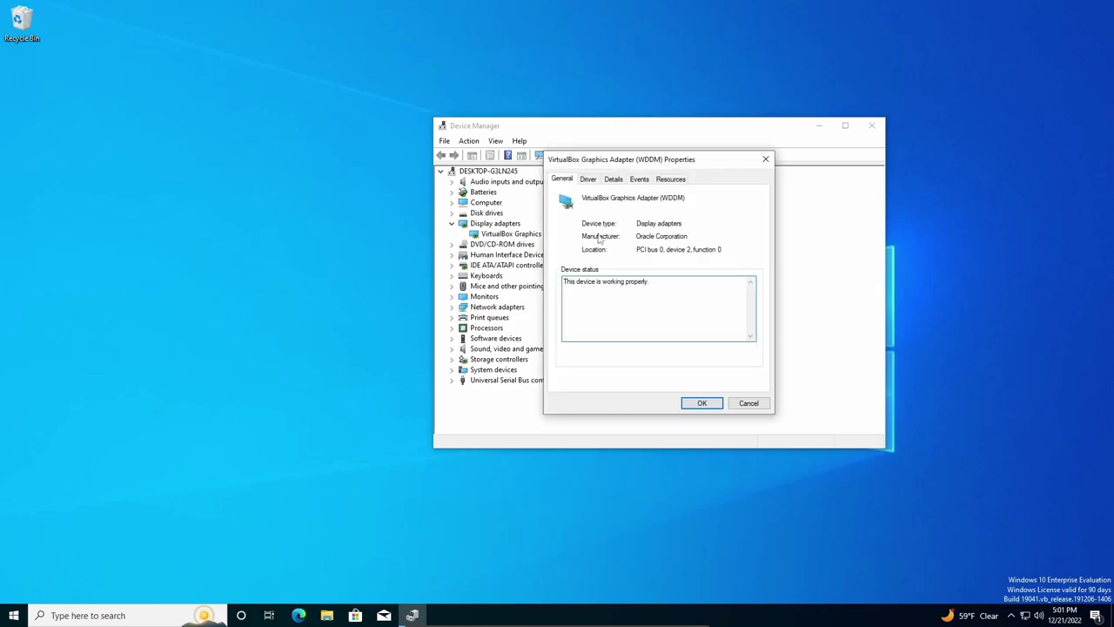
left_click(588, 179)
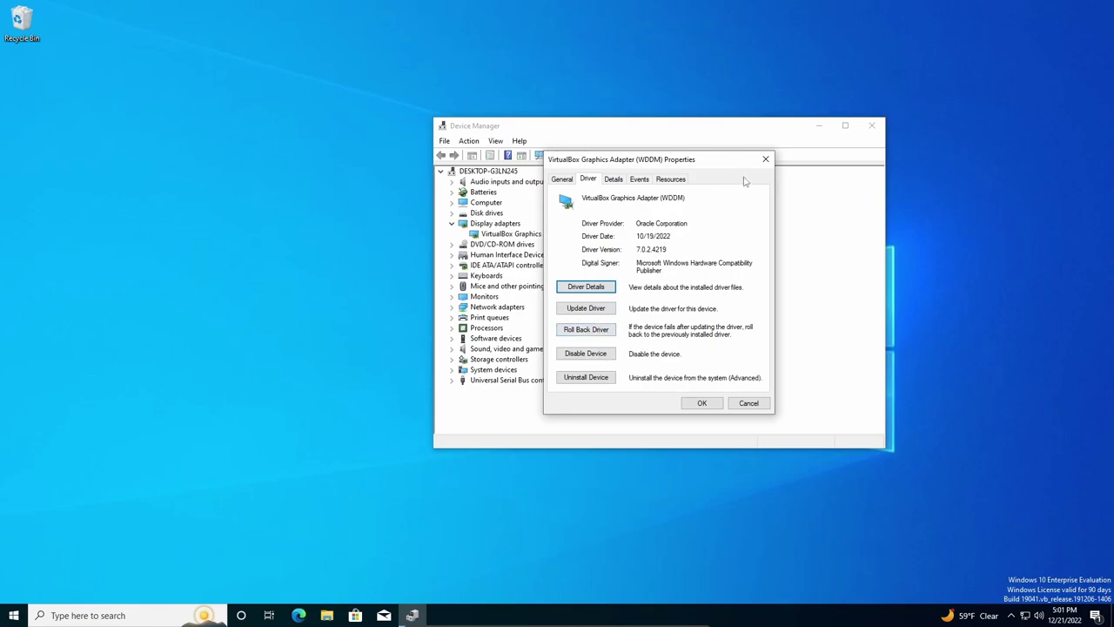
left_click(766, 160)
key("alt+F4")
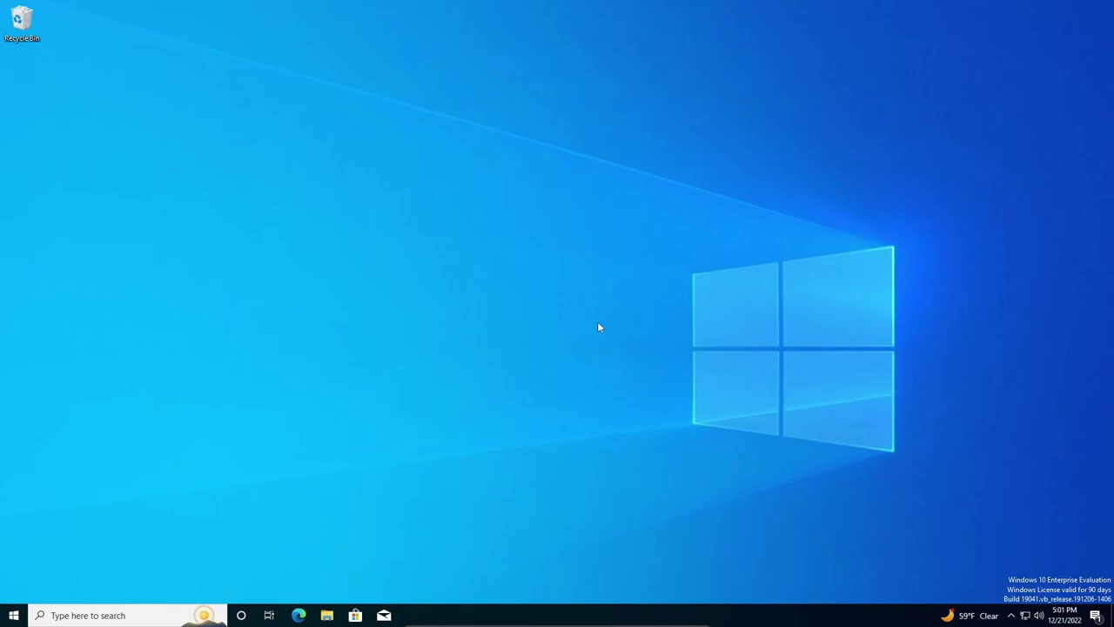
Step: Run perfmon /rel to review the computer's reliability history, and close Reliability Monitor
key("super")
key("super+r")
type("perfmon ")
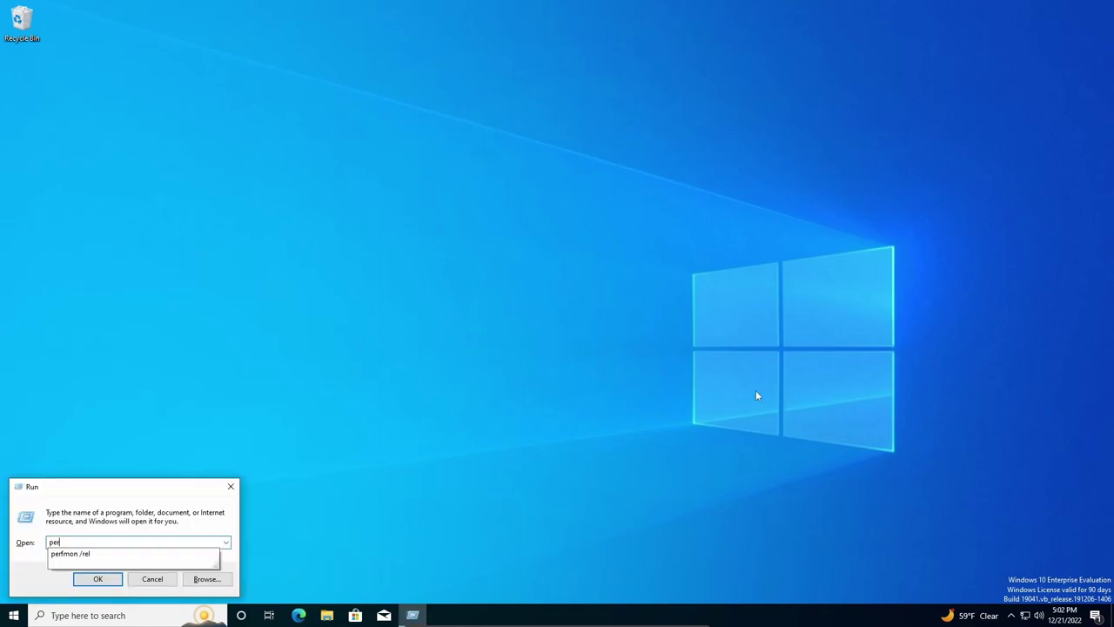
type("/re")
key("Return")
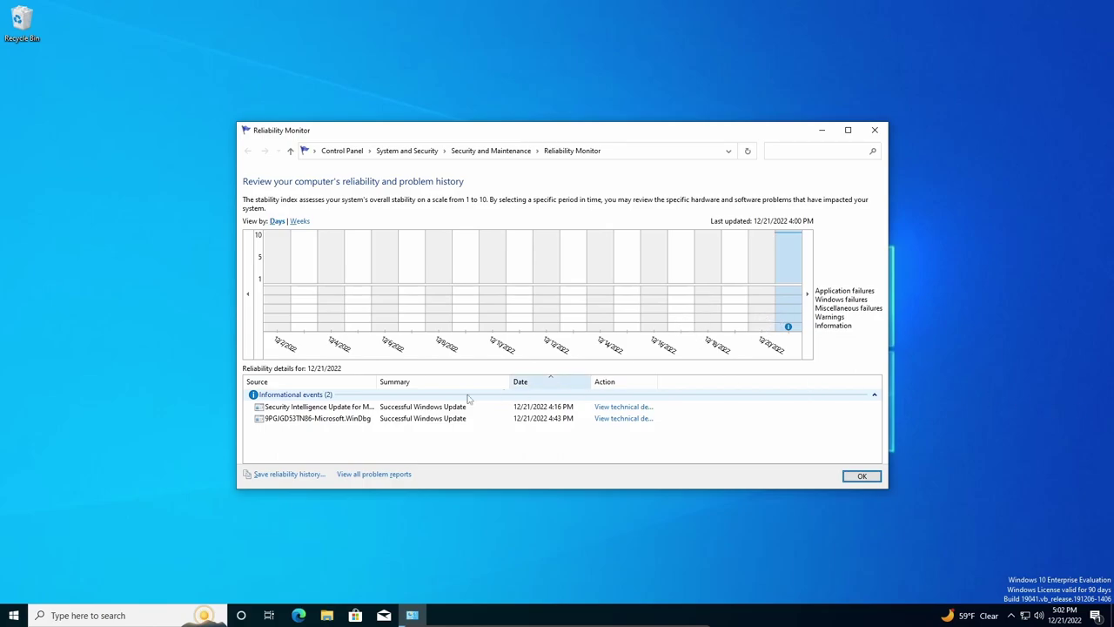
left_click(875, 133)
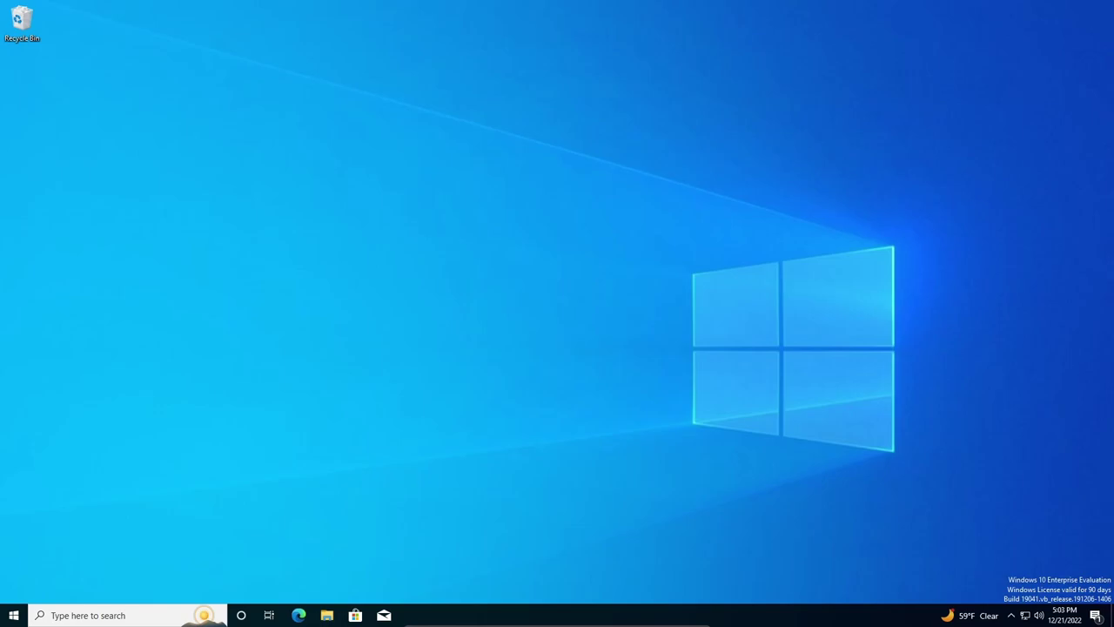
Step: Open Performance Monitor, check the System Diagnostics reports under the System reports, and close it
key("super")
type("performan")
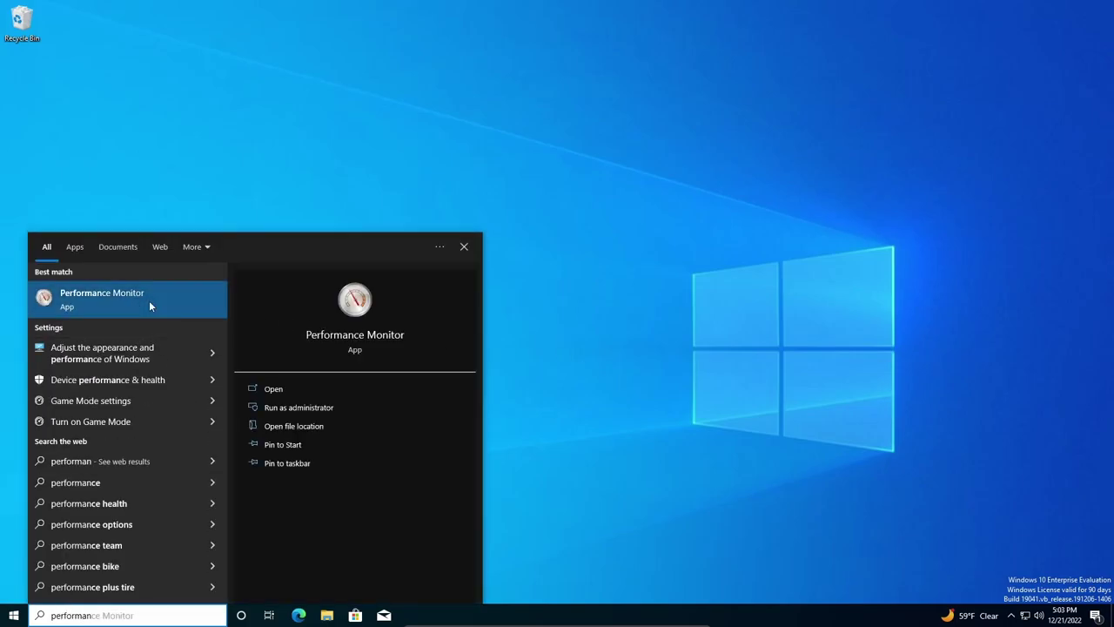
left_click(148, 300)
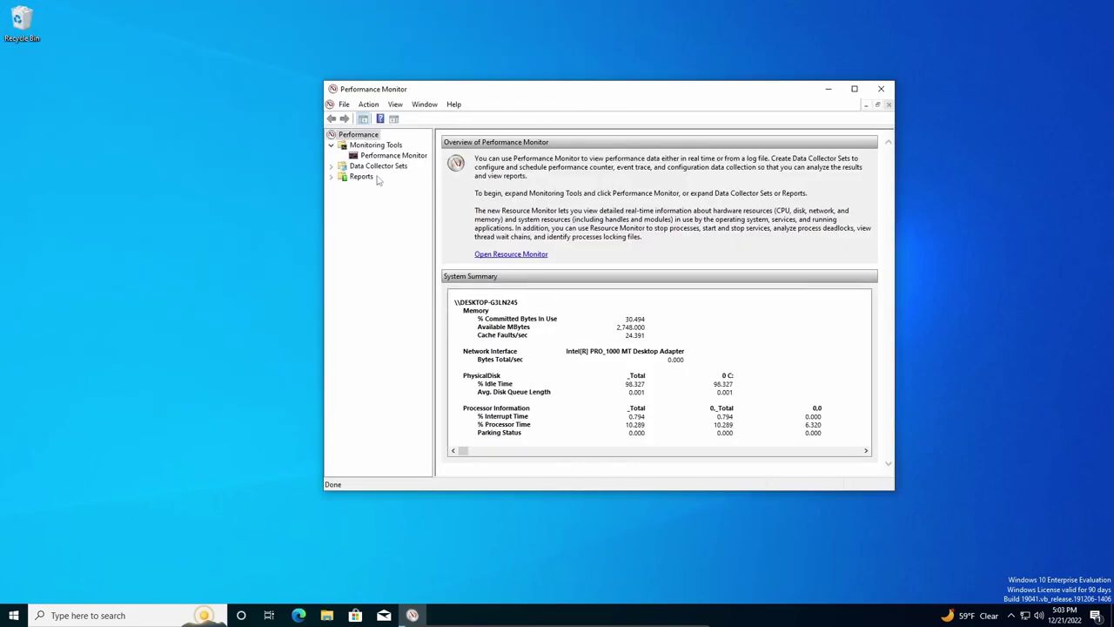
left_click(331, 177)
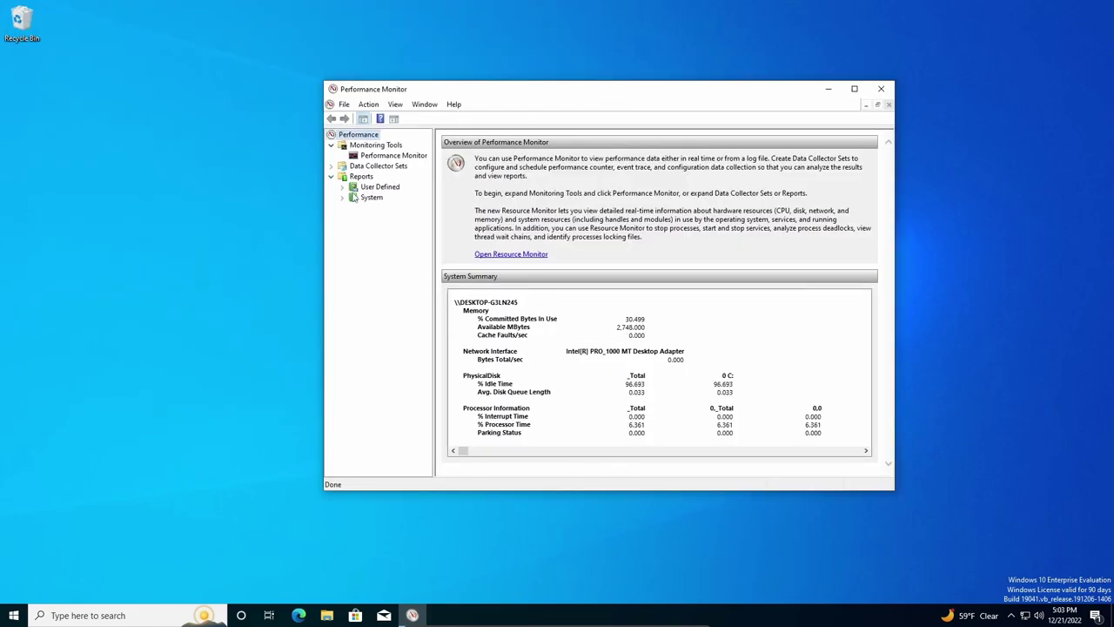
left_click(342, 197)
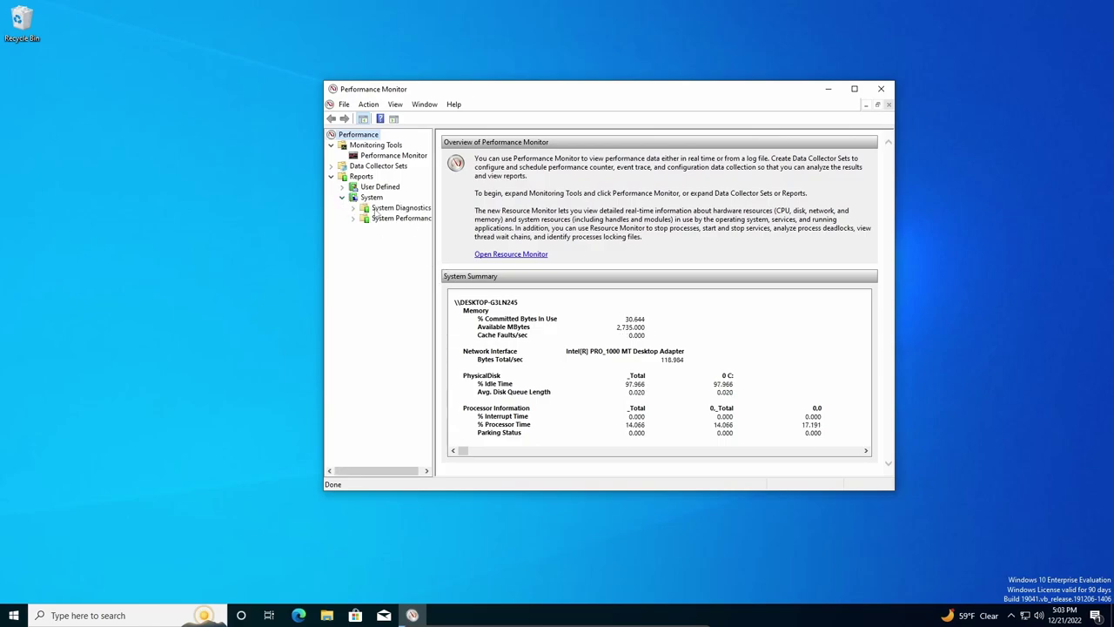
left_click(366, 209)
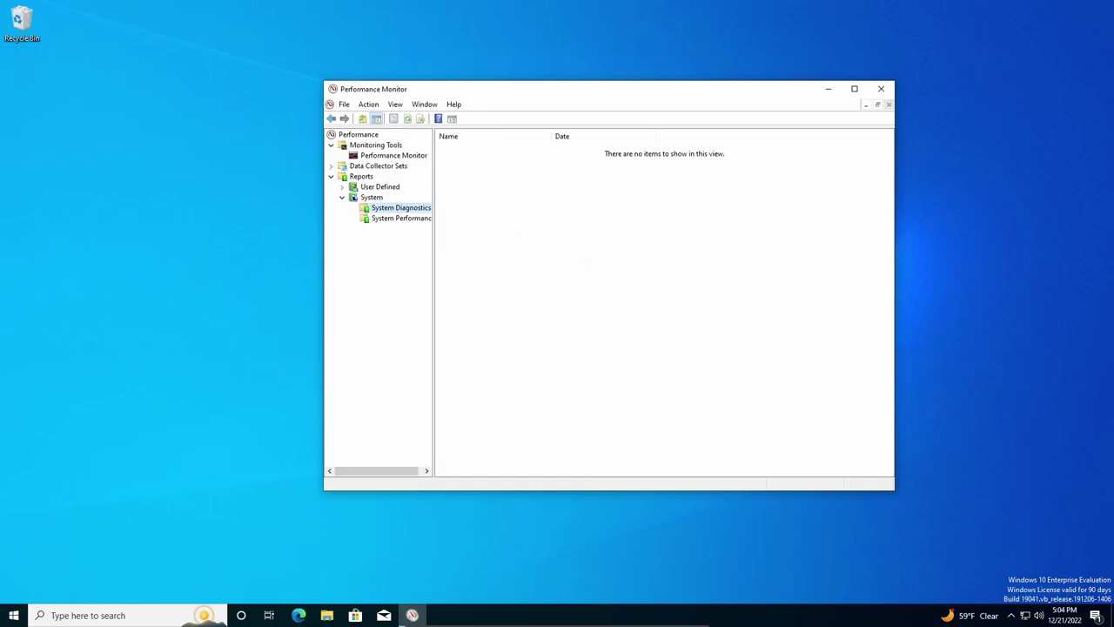
key("alt+F4")
Step: Launch Windows Memory Diagnostic by running mdsched.exe and move its window aside
key("super")
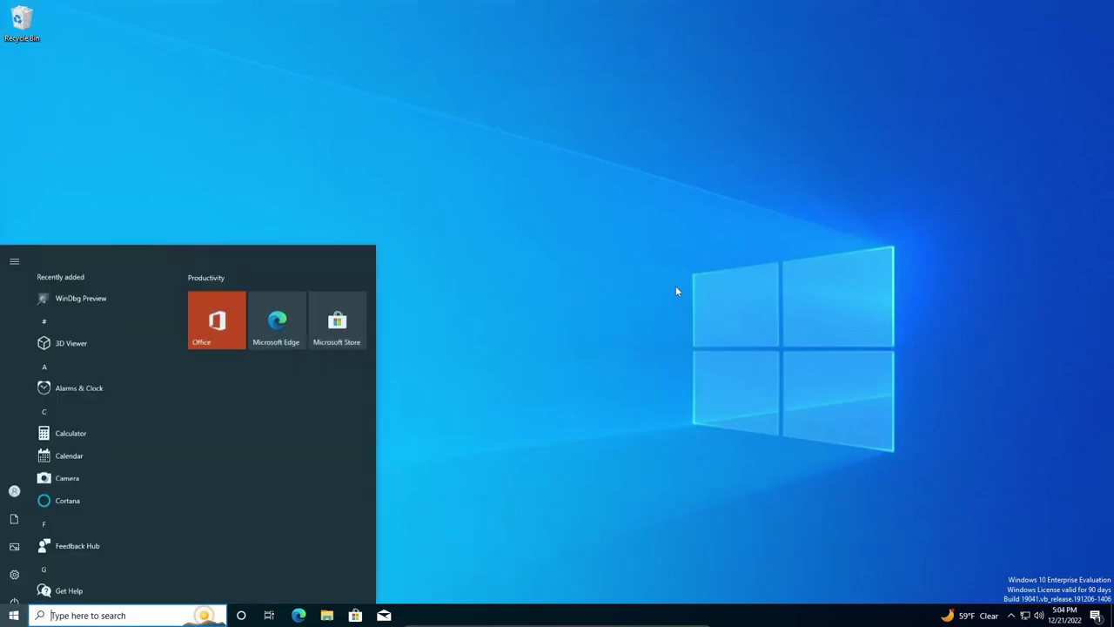
key("super")
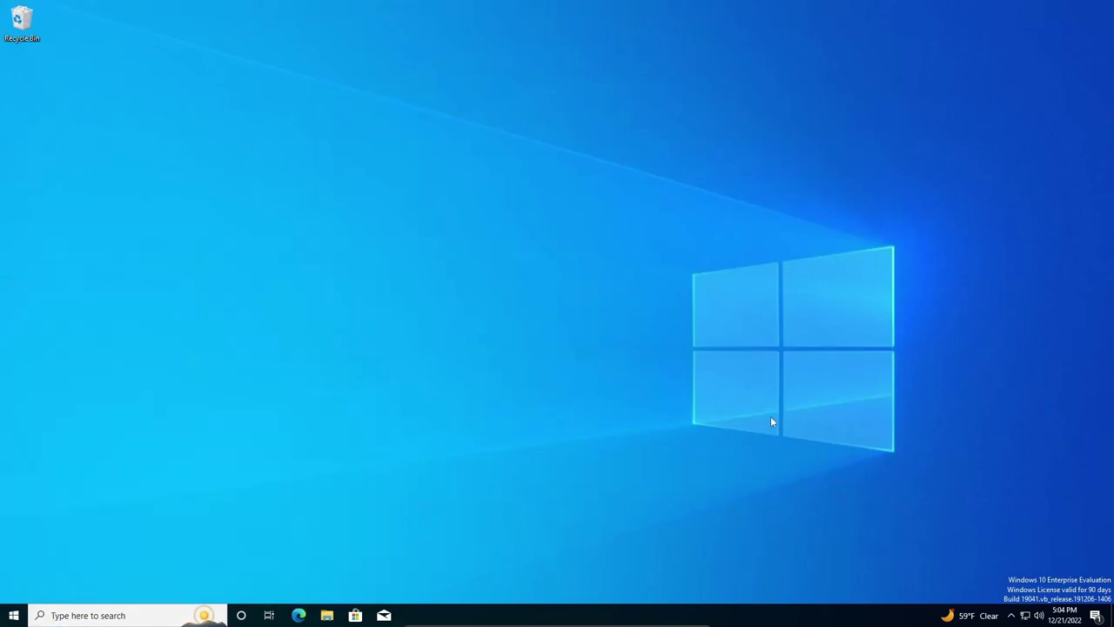
key("super+r")
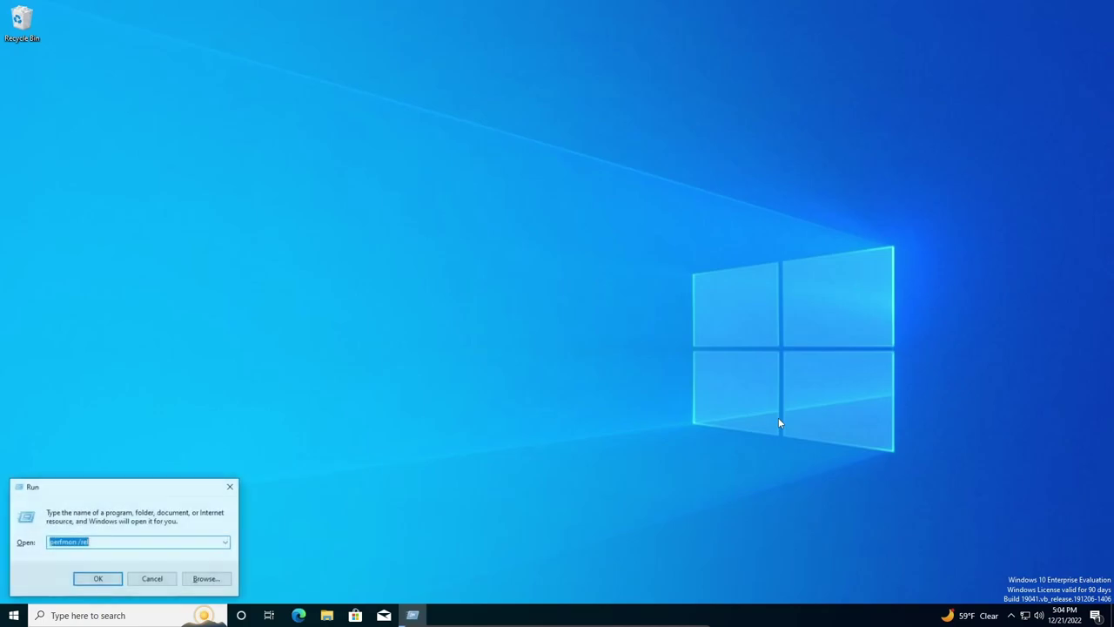
type("mds")
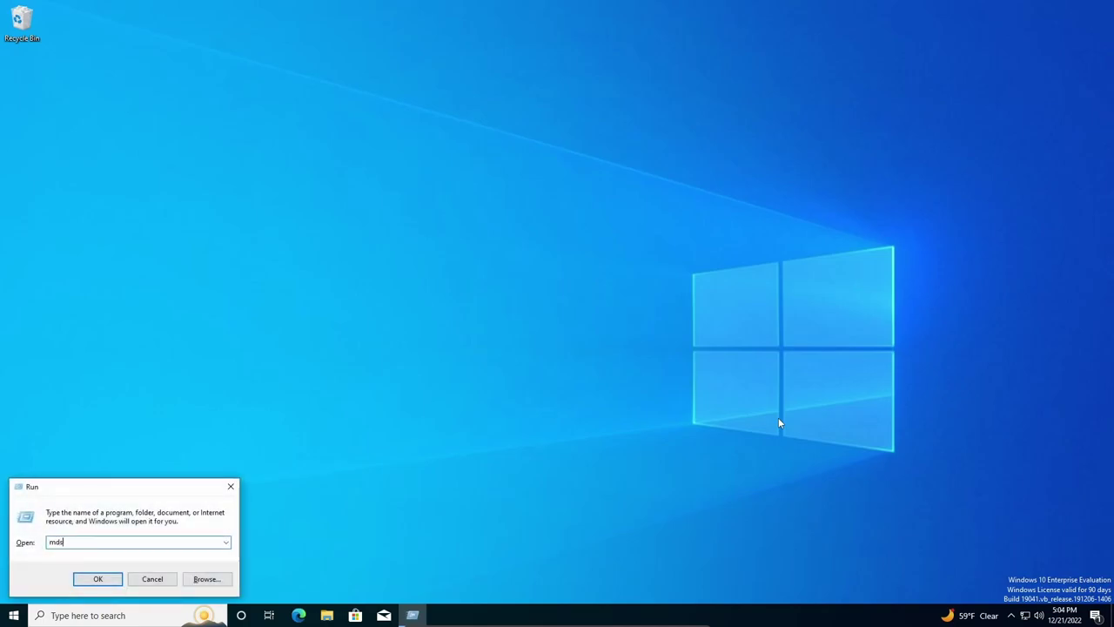
type("ched.exe")
key("Return")
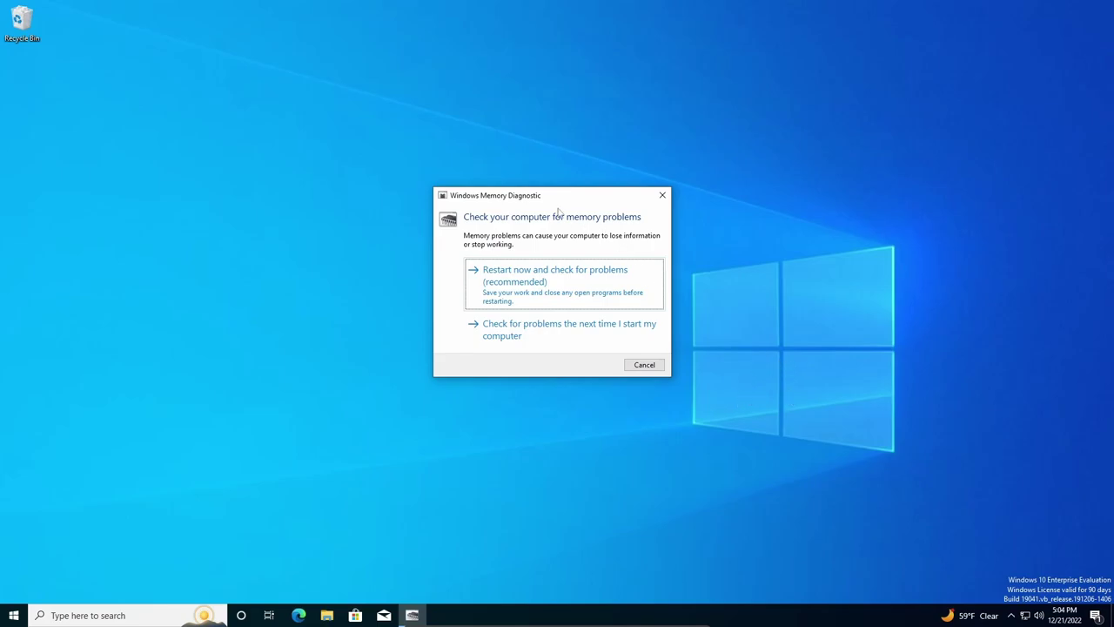
left_click_drag(551, 204, 672, 205)
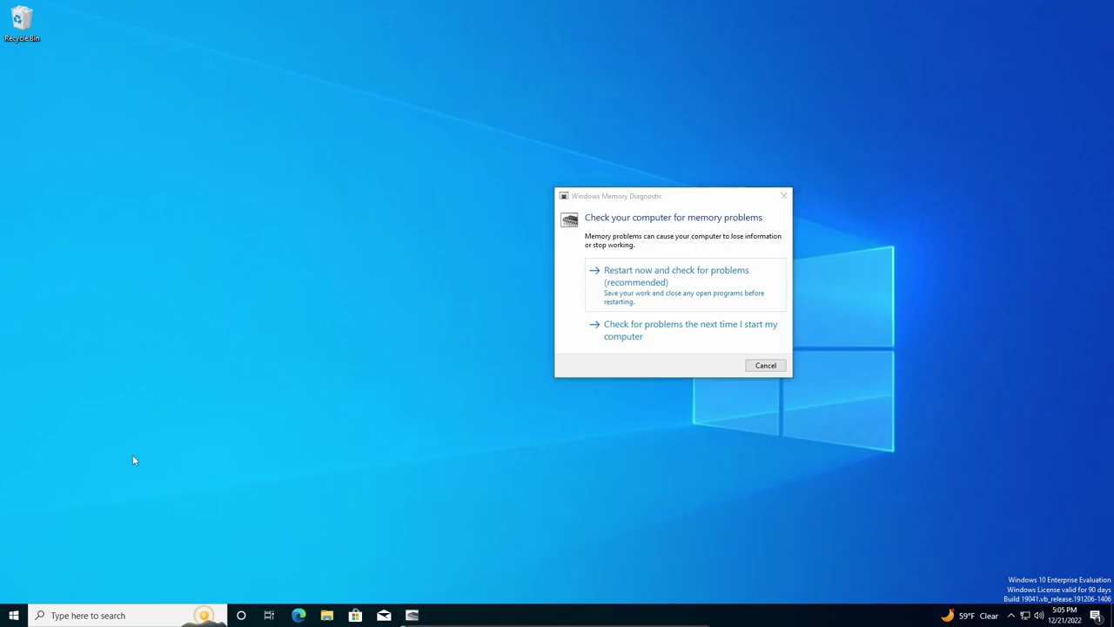
Step: Open Event Viewer, examine the System log under Windows Logs, and close it
left_click(14, 615)
type("event")
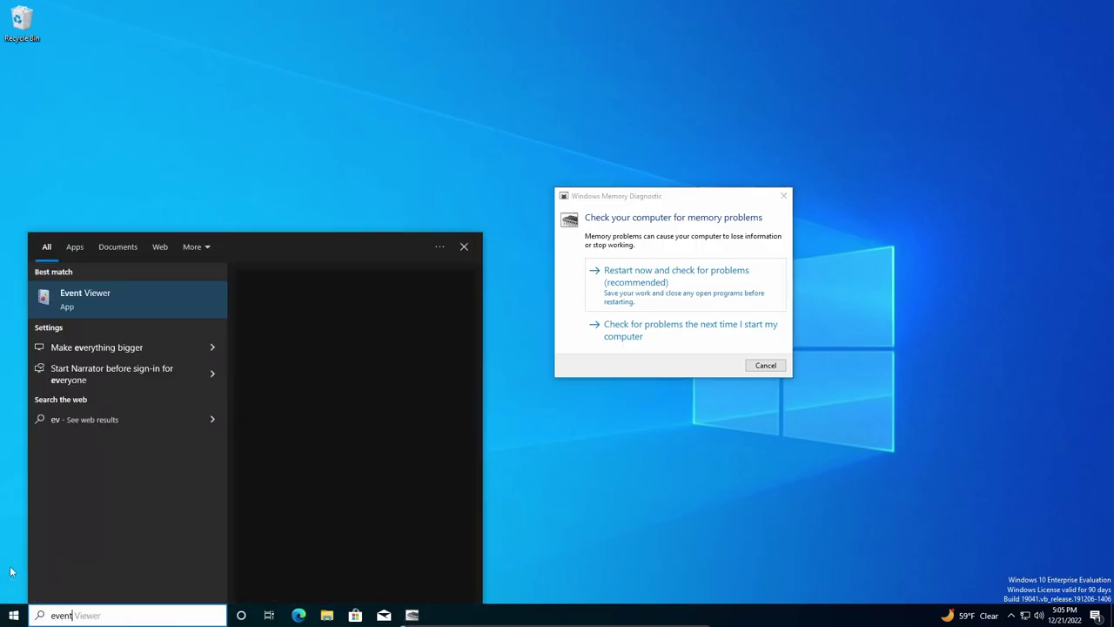
left_click(105, 301)
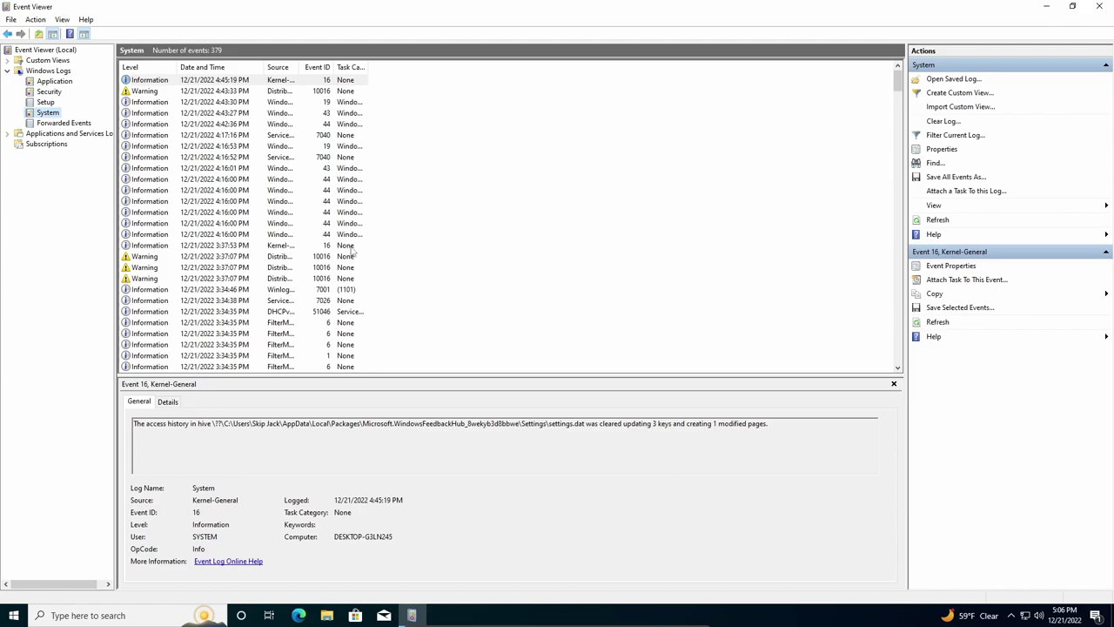
left_click(1098, 6)
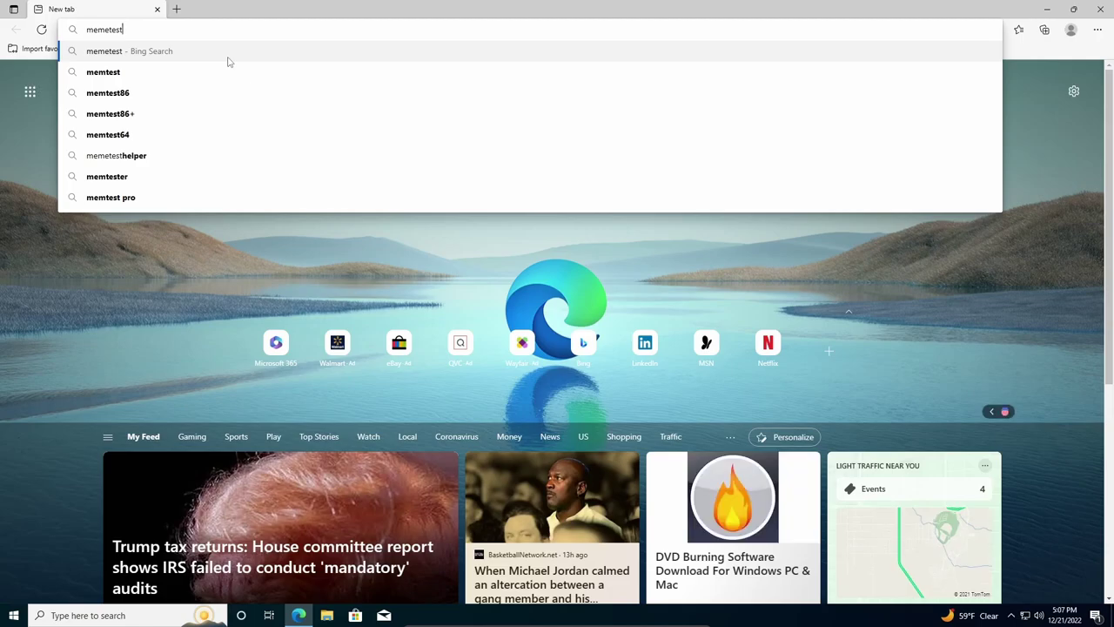
Step: Search the web for memetest86 in Microsoft Edge
type("86")
key("Return")
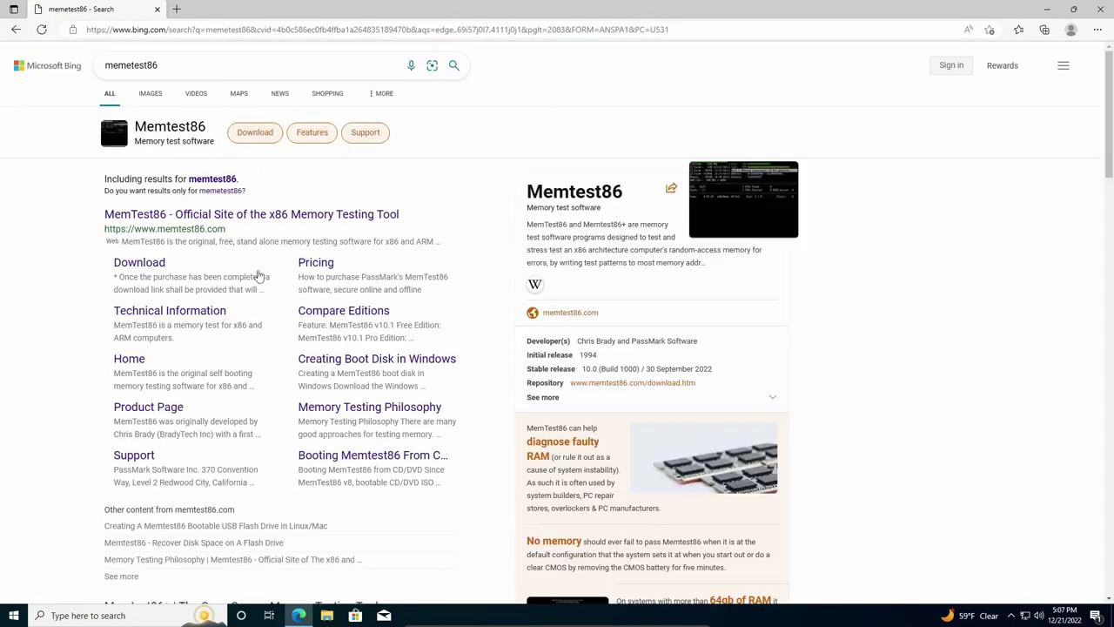